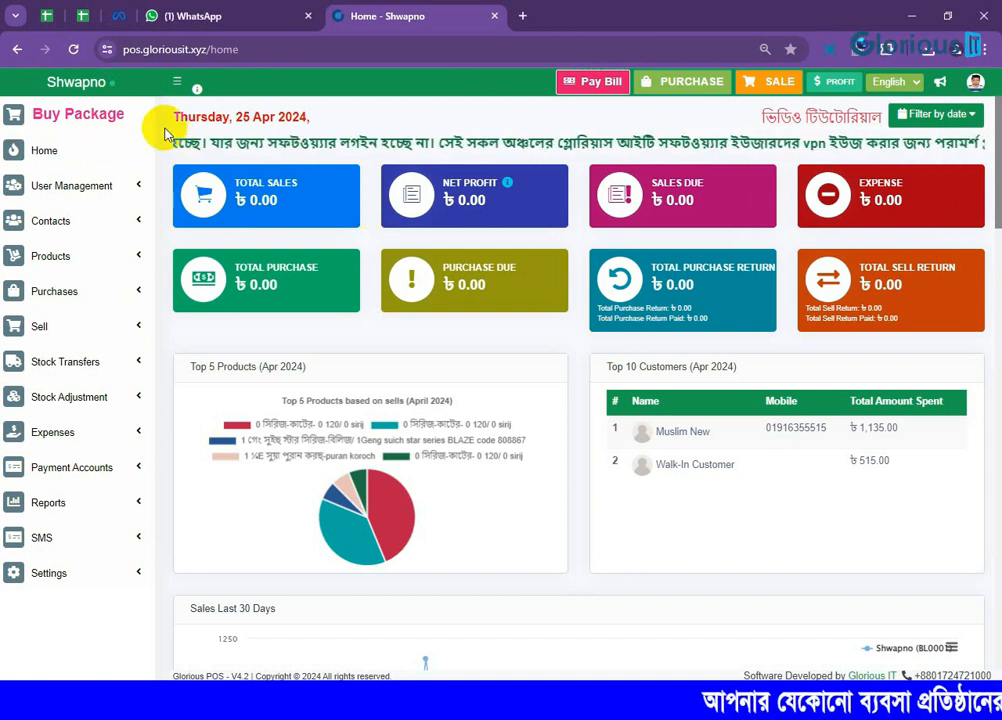
Open the list of all purchases.
left_click(136, 298)
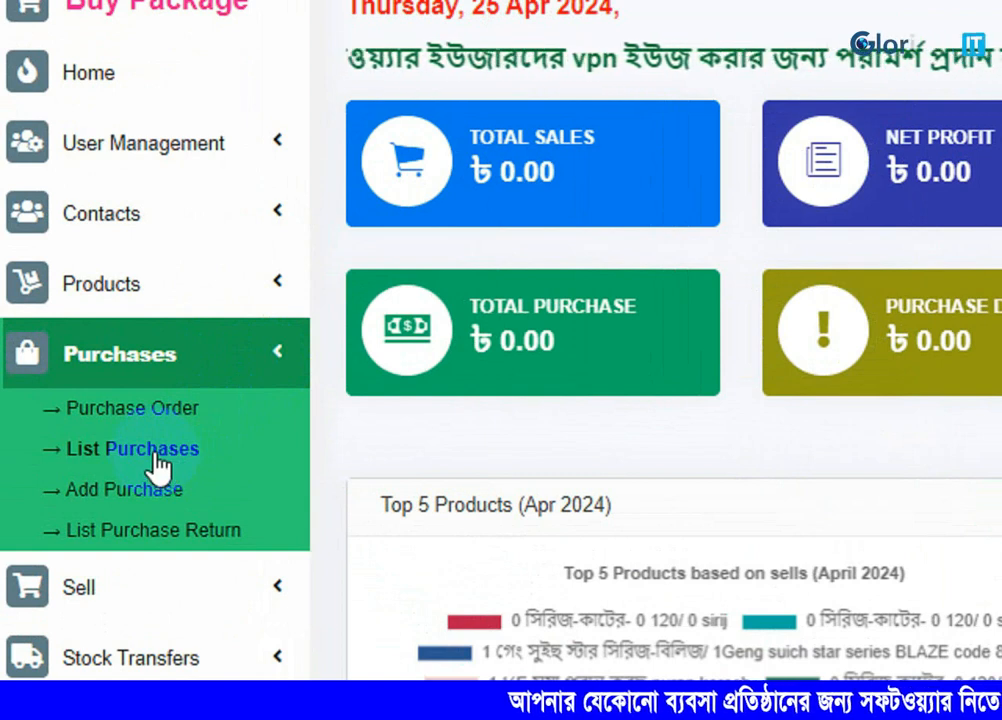
left_click(157, 462)
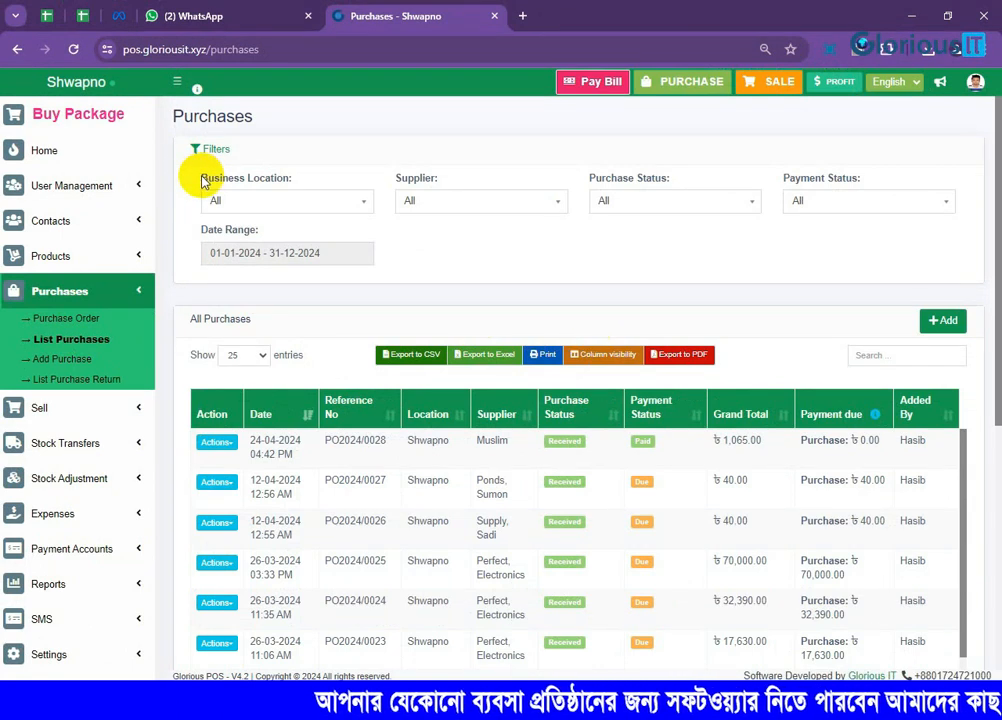
Check the choices offered by the business location and supplier filters of the purchases list.
left_click_drag(202, 178, 363, 181)
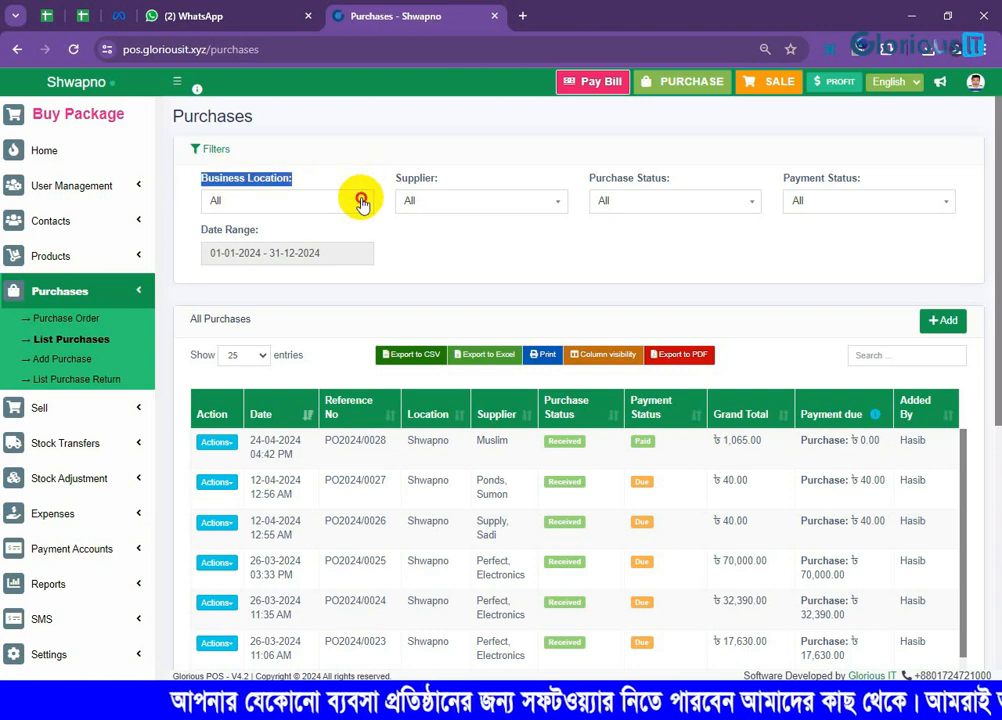
left_click(362, 204)
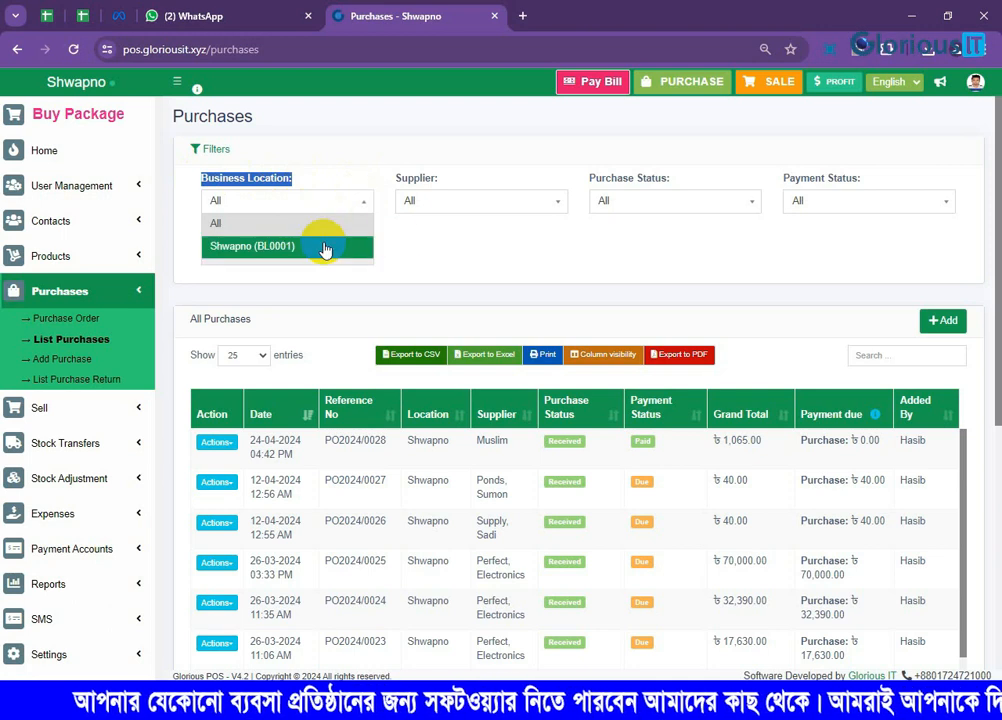
left_click(397, 245)
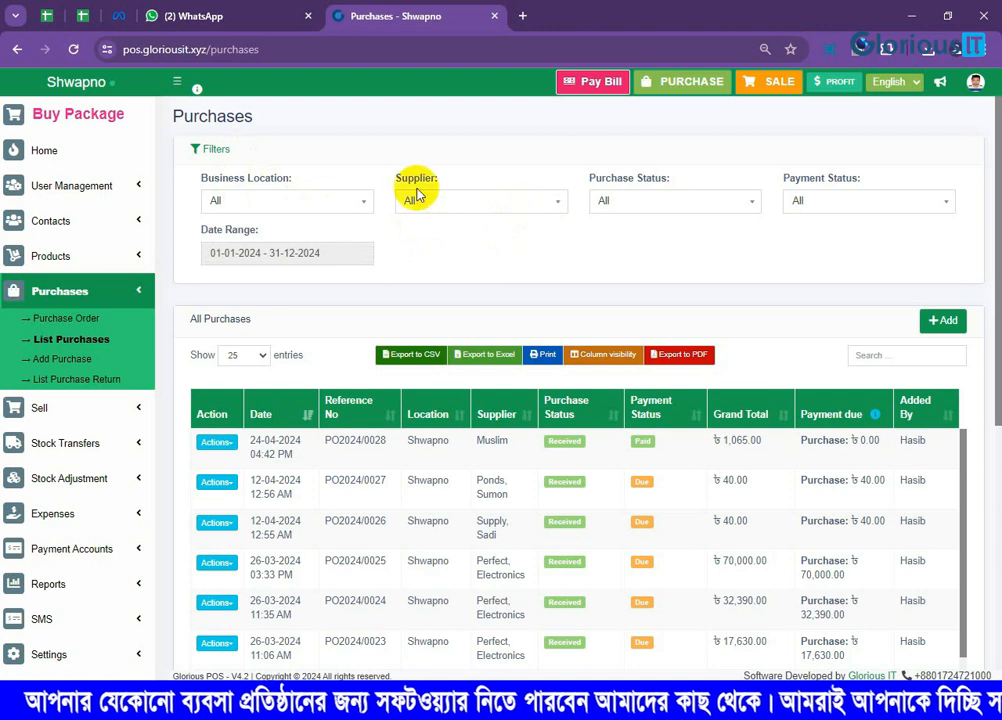
left_click_drag(394, 179, 443, 185)
left_click(520, 206)
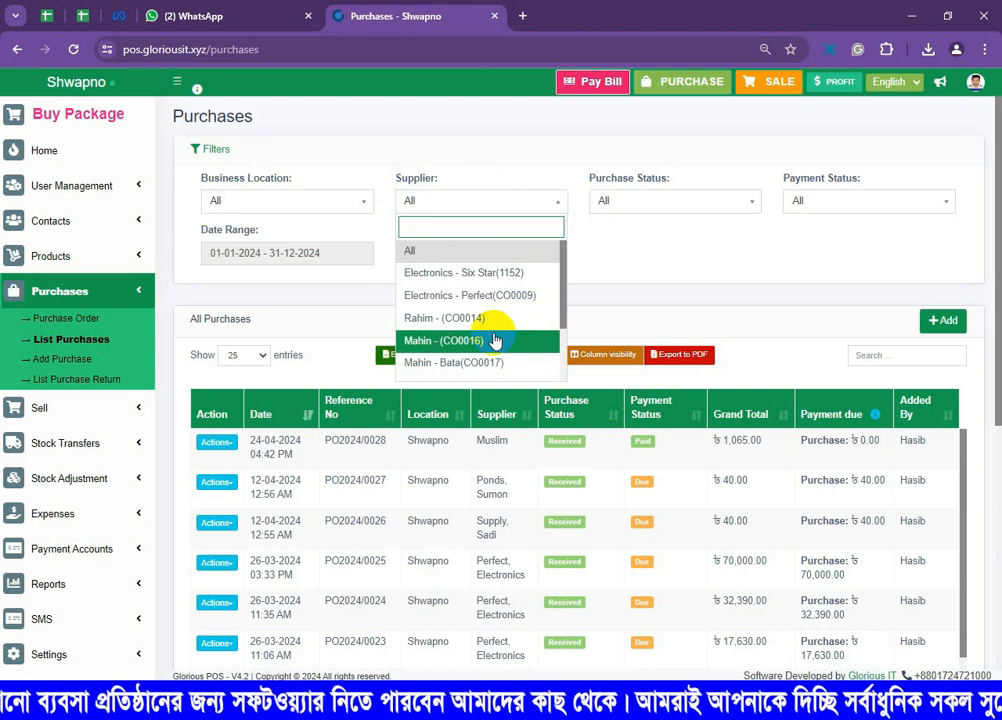
scroll(494, 341, "down", 2)
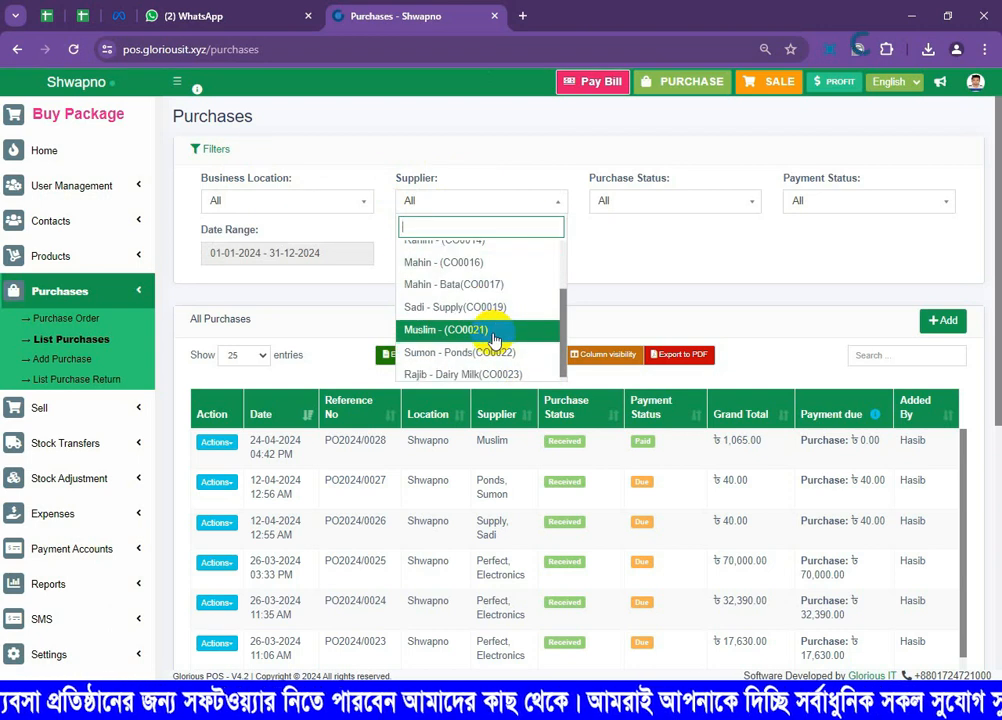
left_click(640, 263)
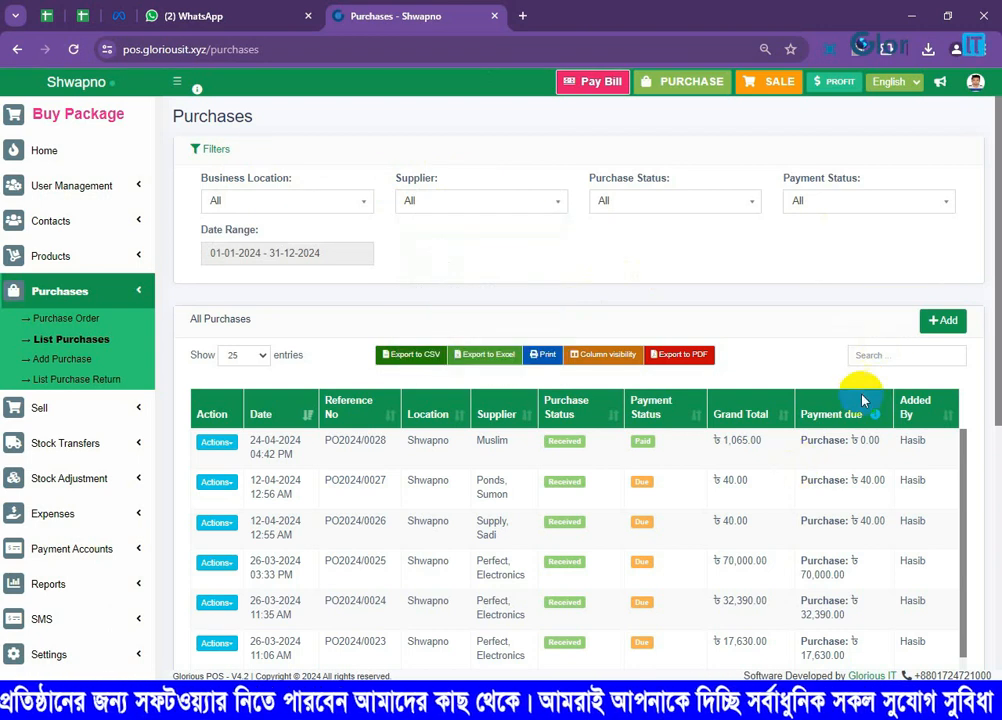
Search the purchases list for the supplier's name.
left_click(876, 355)
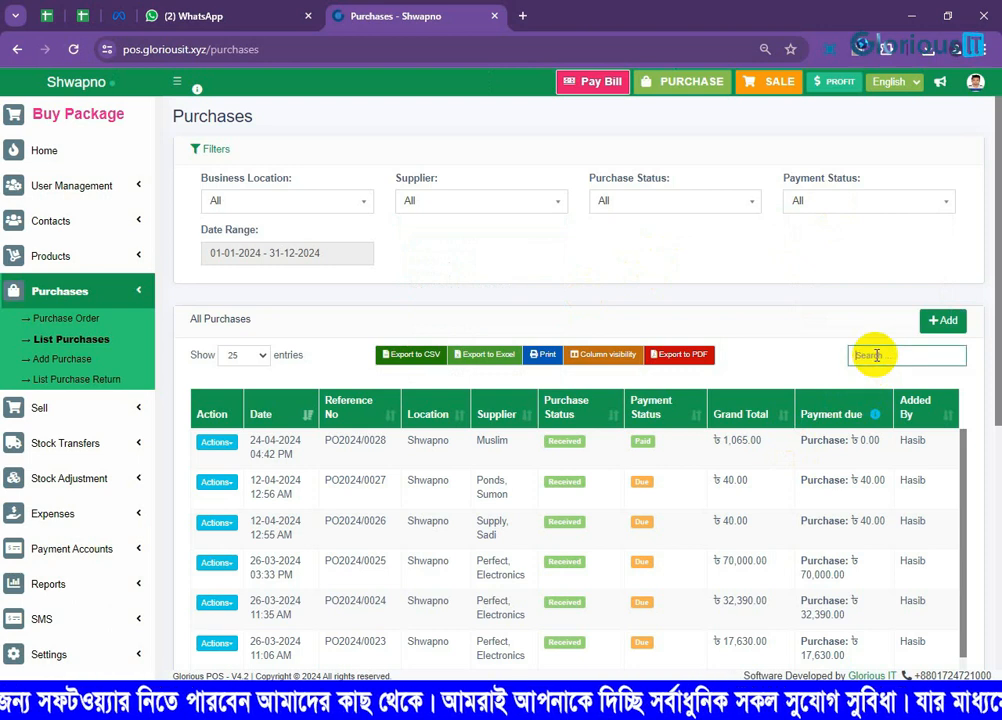
type("mu")
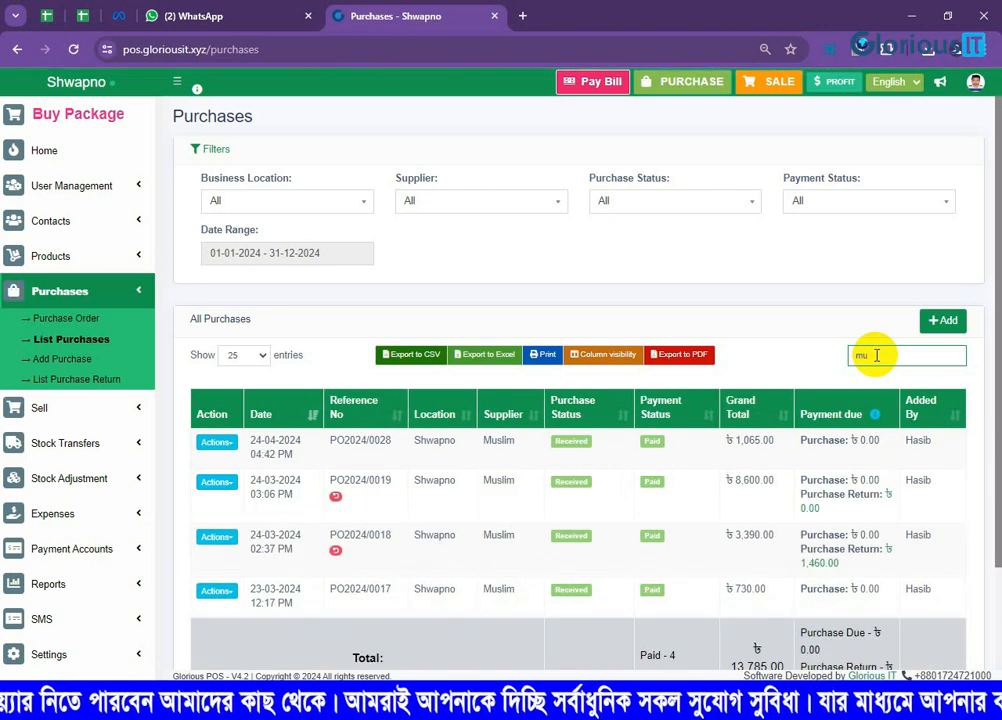
type("slim")
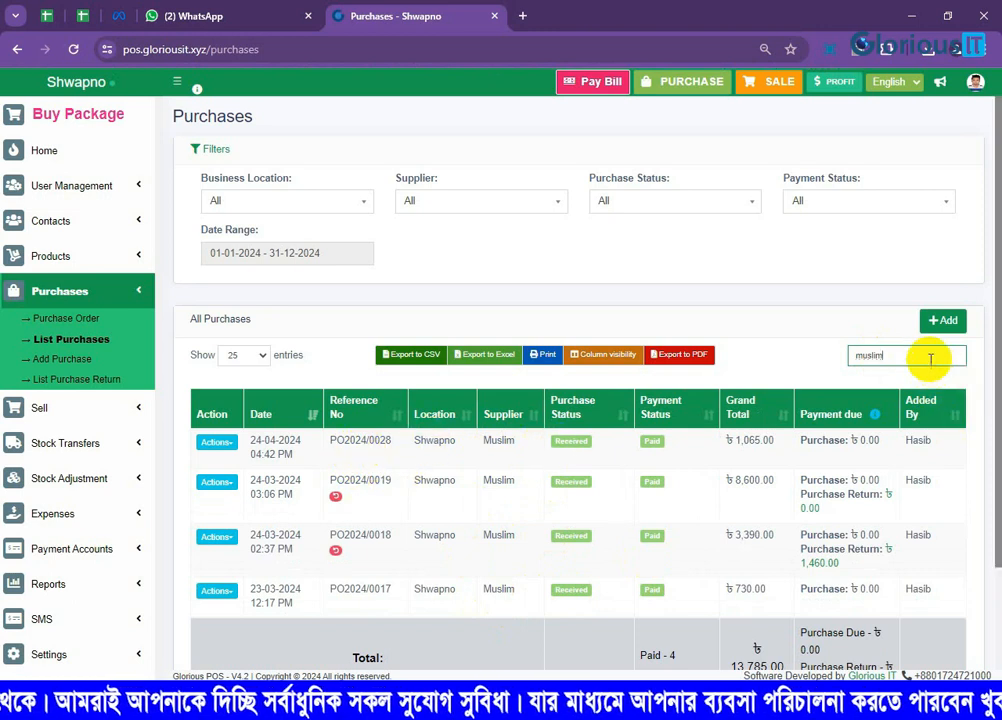
View the details of the supplier's 24-04-2024 purchase, checking the Aci Salt 1kg line and its purchased quantity, and close them.
left_click(386, 454)
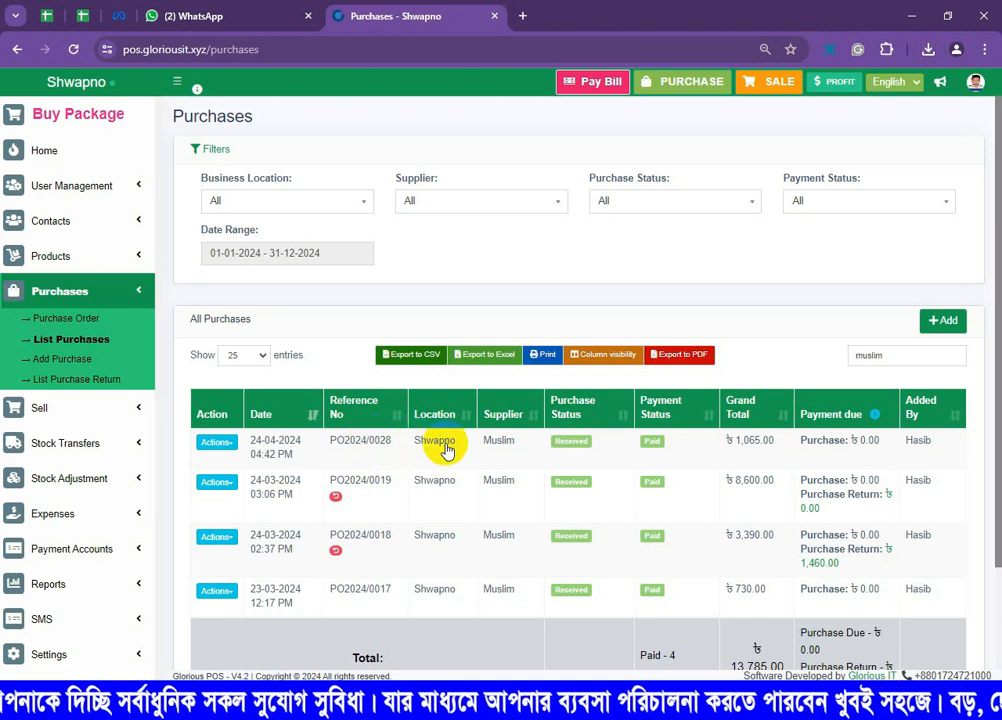
left_click(368, 449)
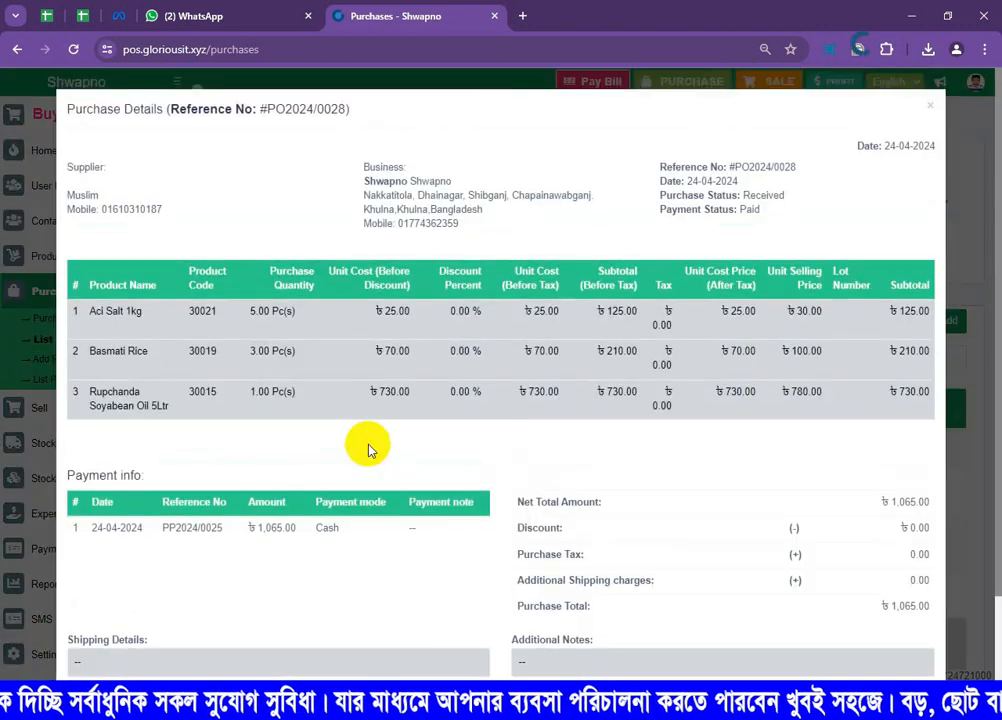
left_click_drag(89, 312, 142, 312)
left_click_drag(250, 311, 284, 312)
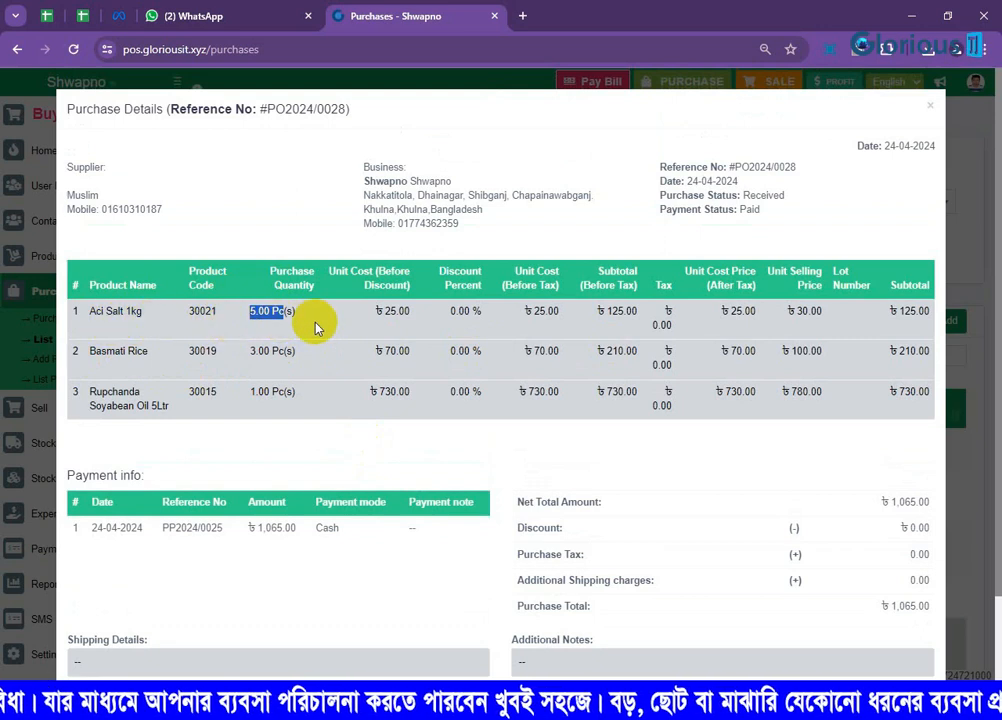
key("Escape")
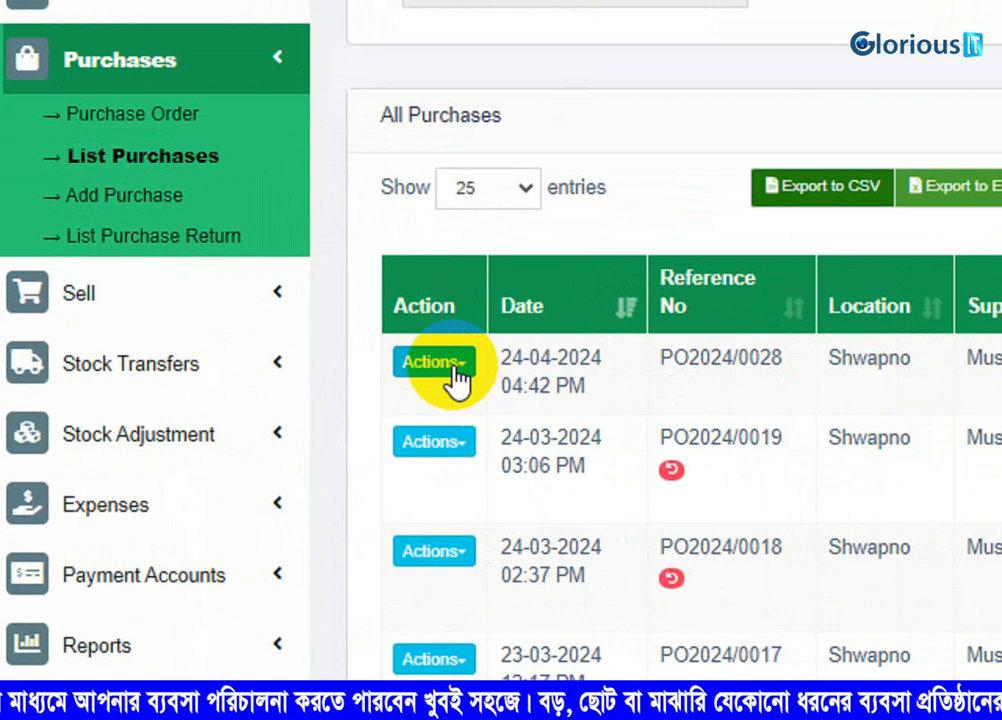
Start a purchase return for the supplier's 24-04-2024 purchase and review the products it lists.
left_click(229, 447)
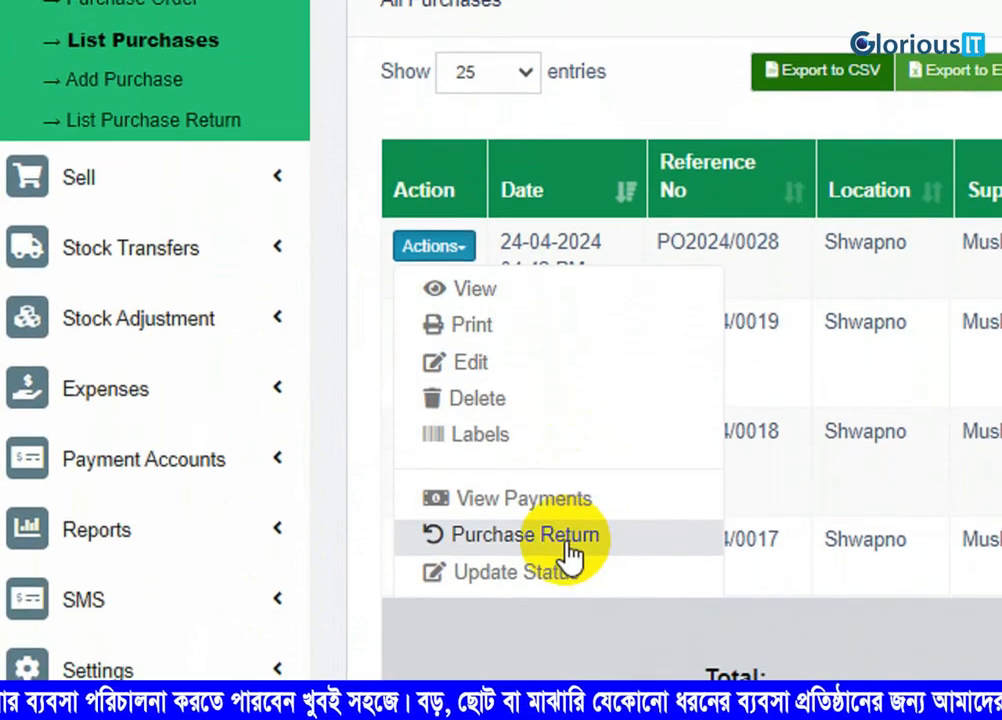
left_click(568, 544)
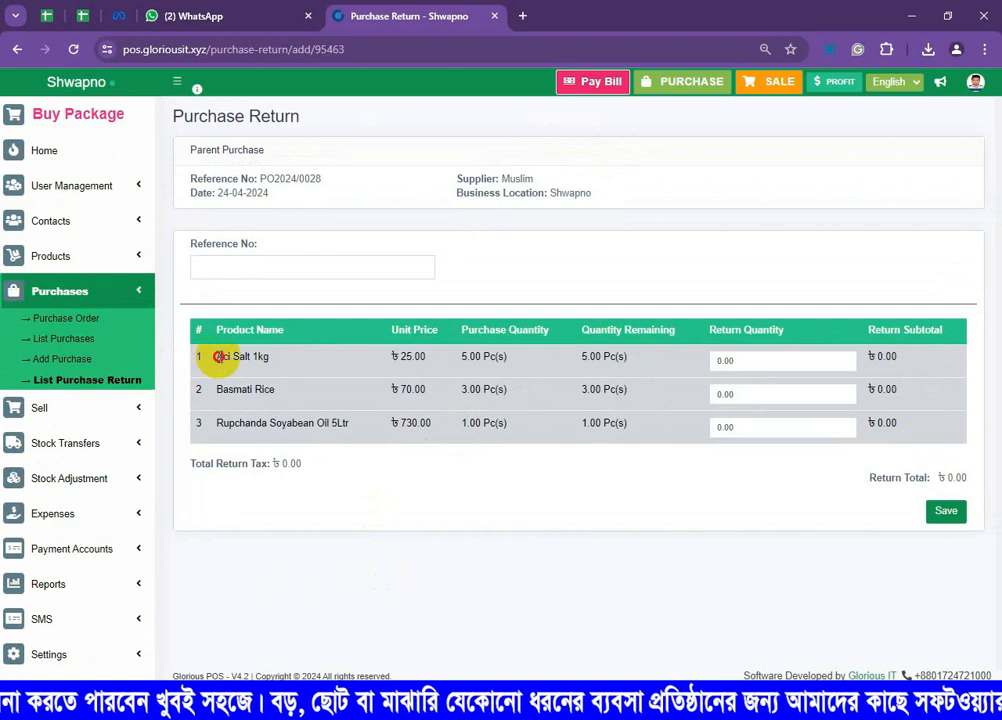
left_click_drag(363, 440, 242, 369)
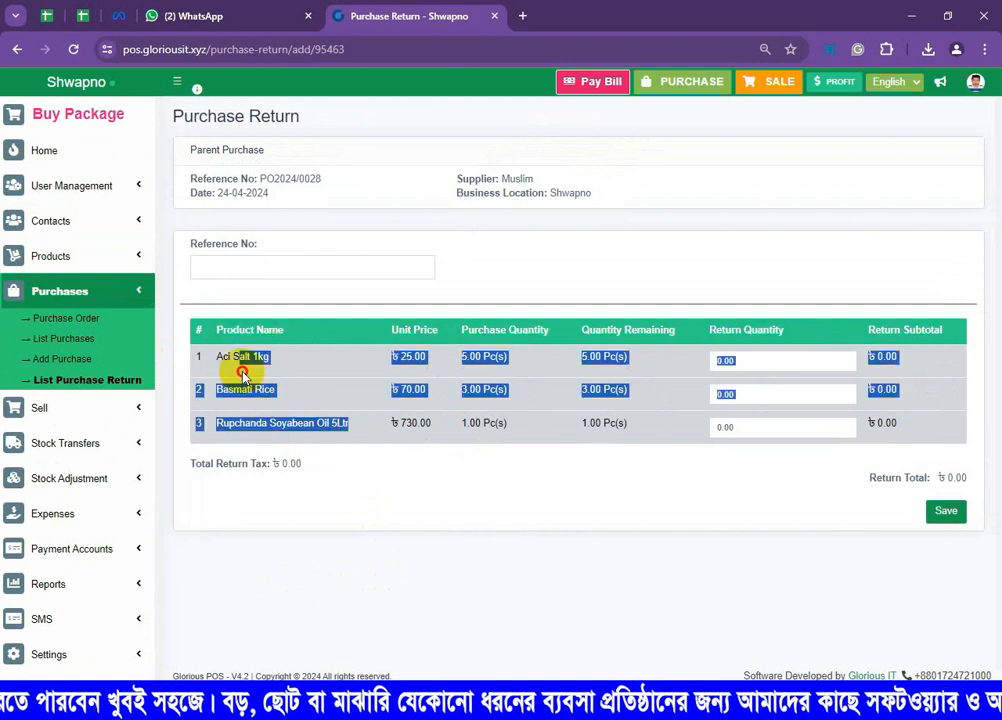
left_click(507, 529)
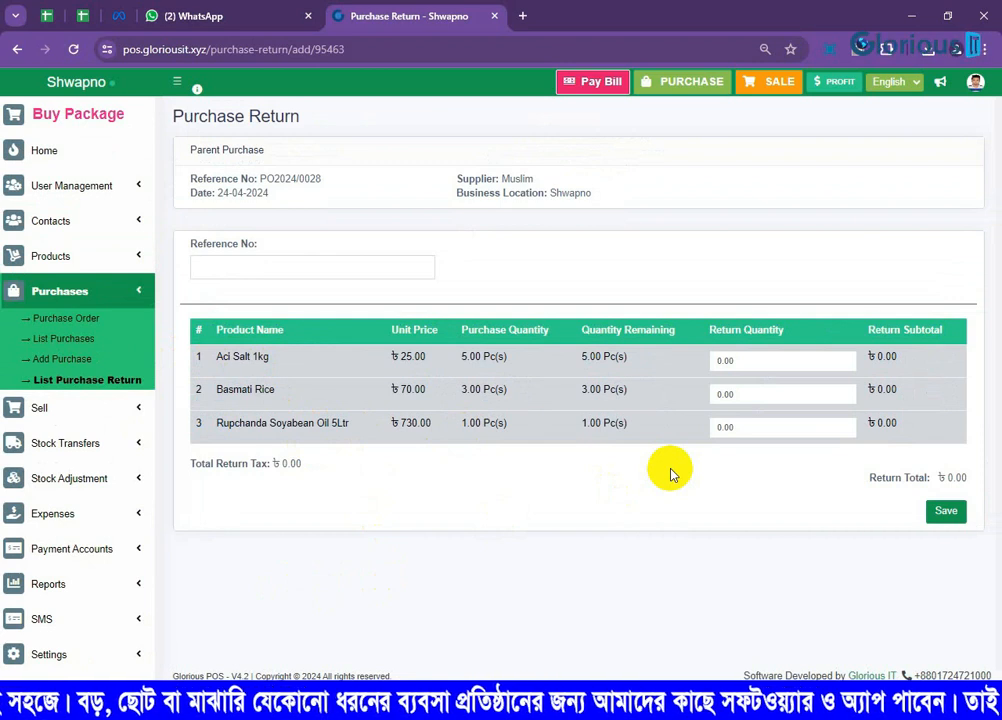
left_click_drag(217, 359, 287, 358)
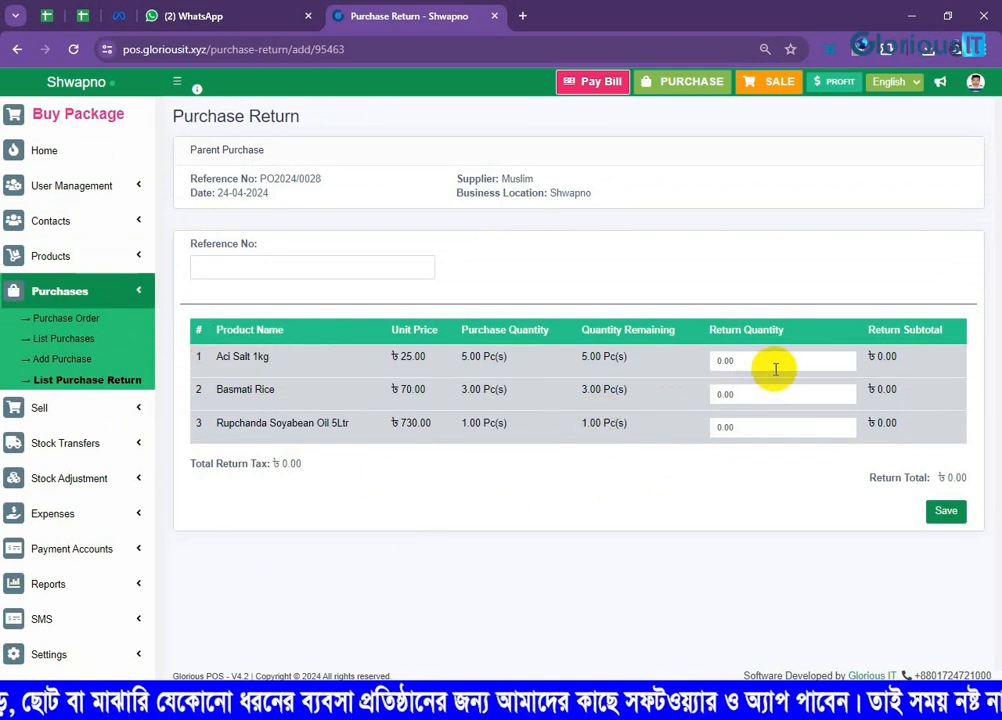
Set the return quantity of Aci Salt 1kg to 3 and save the purchase return.
left_click(715, 361)
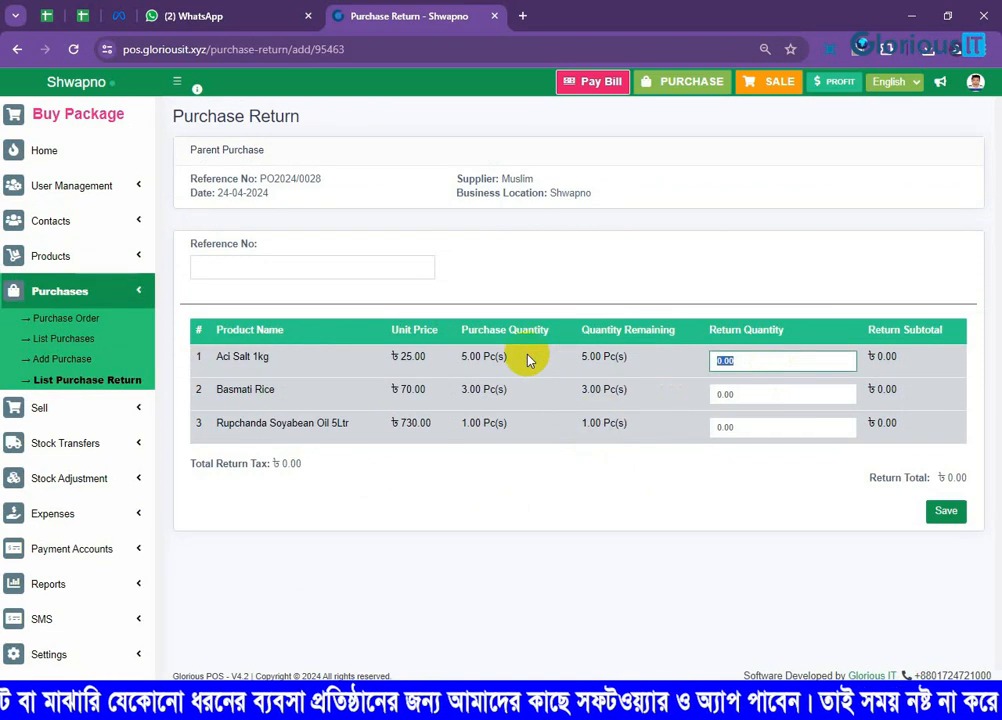
type("3")
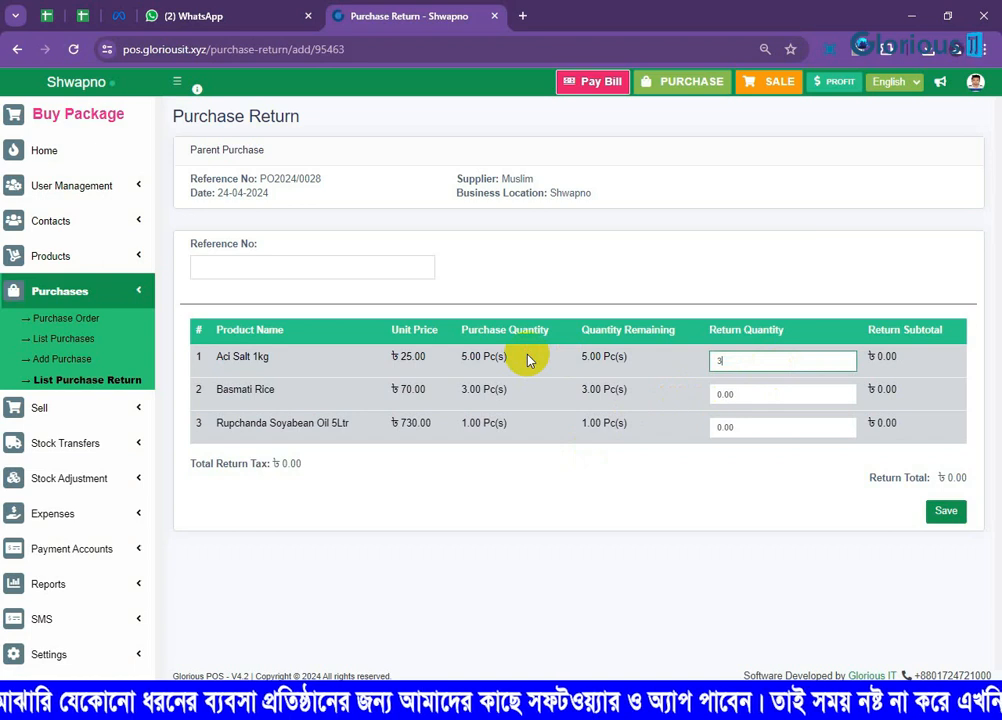
left_click(702, 495)
left_click_drag(910, 358, 877, 357)
left_click(946, 511)
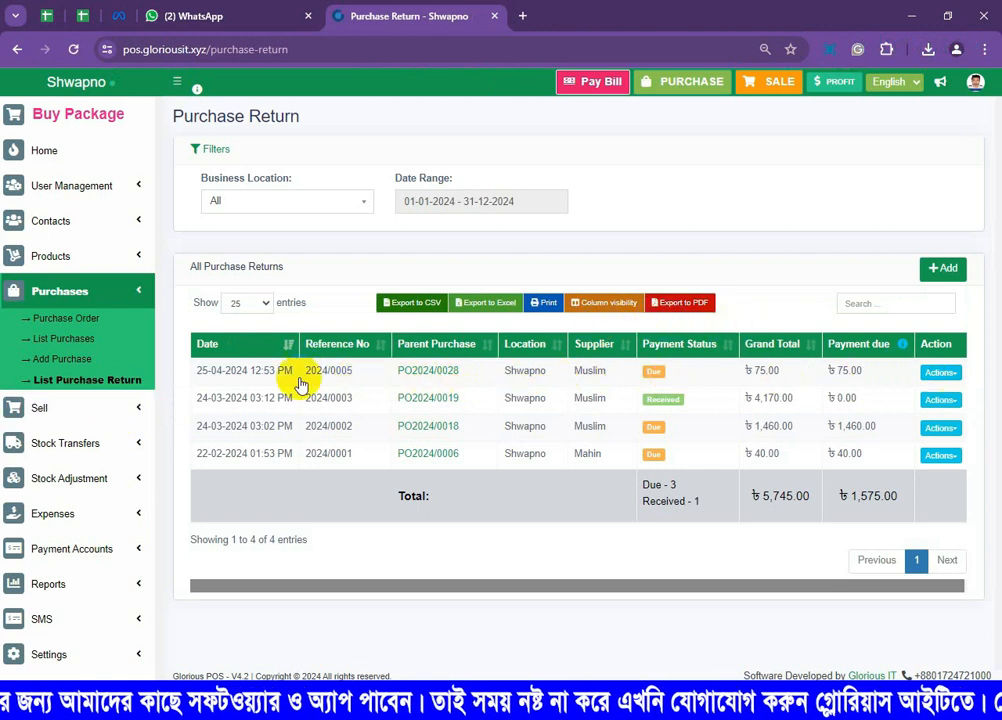
Limit the purchase returns list to the date range Today.
left_click(449, 203)
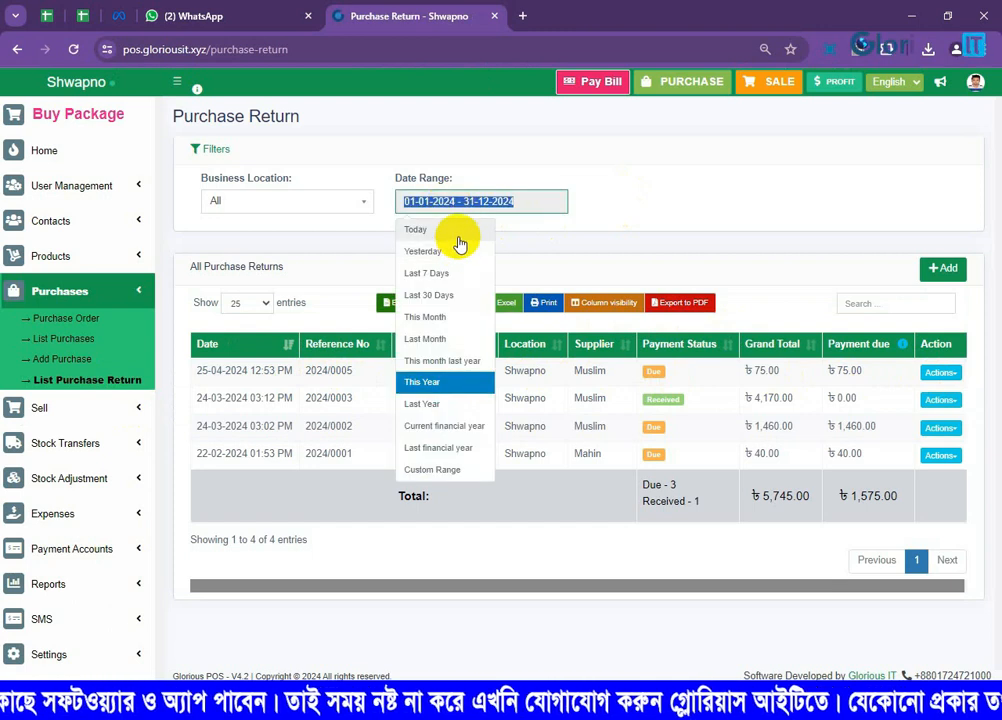
left_click(416, 232)
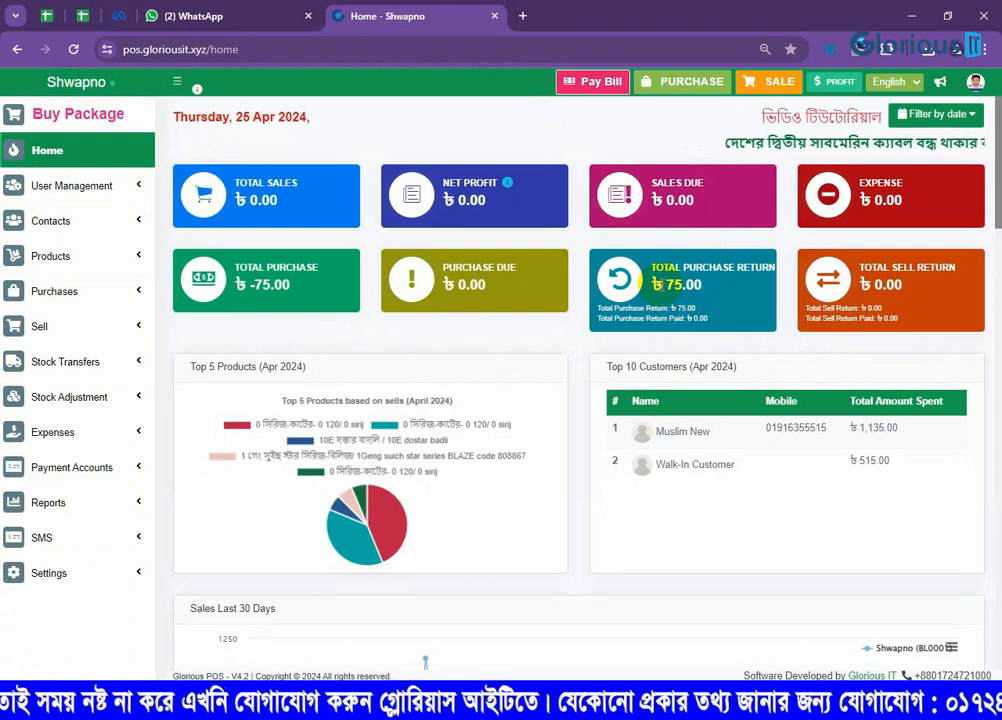
Examine the total purchase return figure on the home dashboard.
left_click_drag(663, 286, 716, 290)
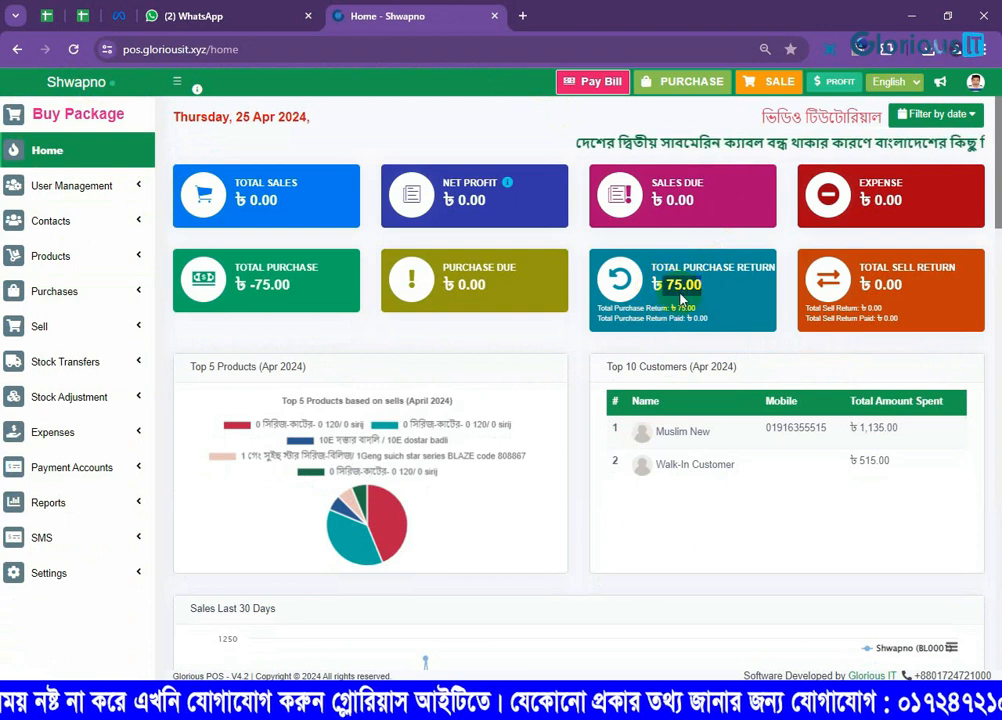
left_click(650, 256)
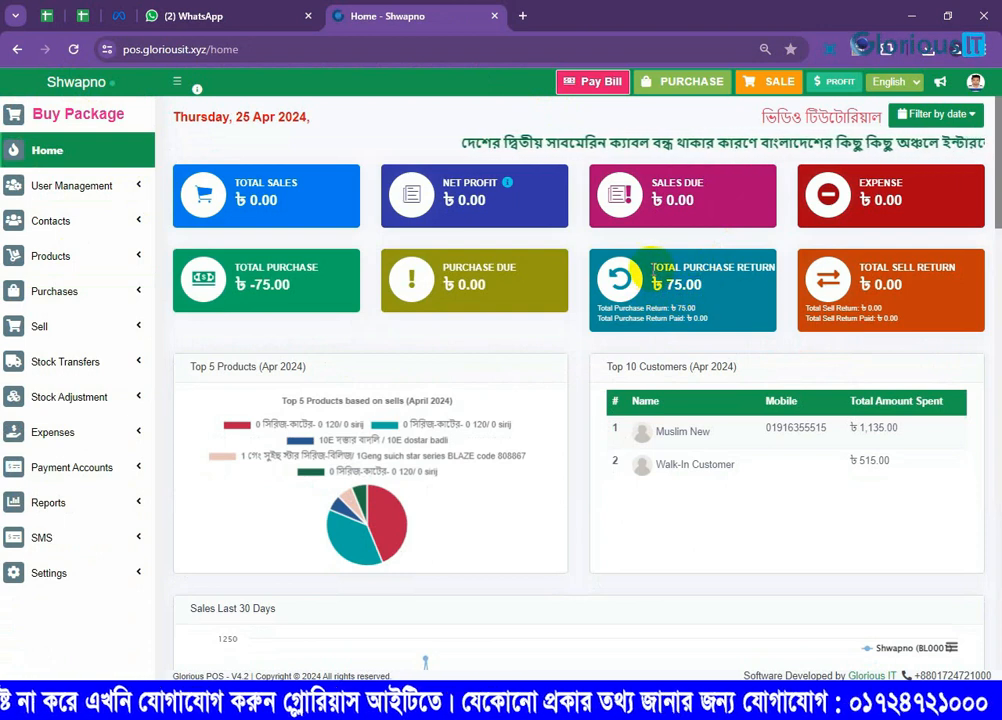
left_click_drag(651, 268, 740, 300)
left_click(438, 181)
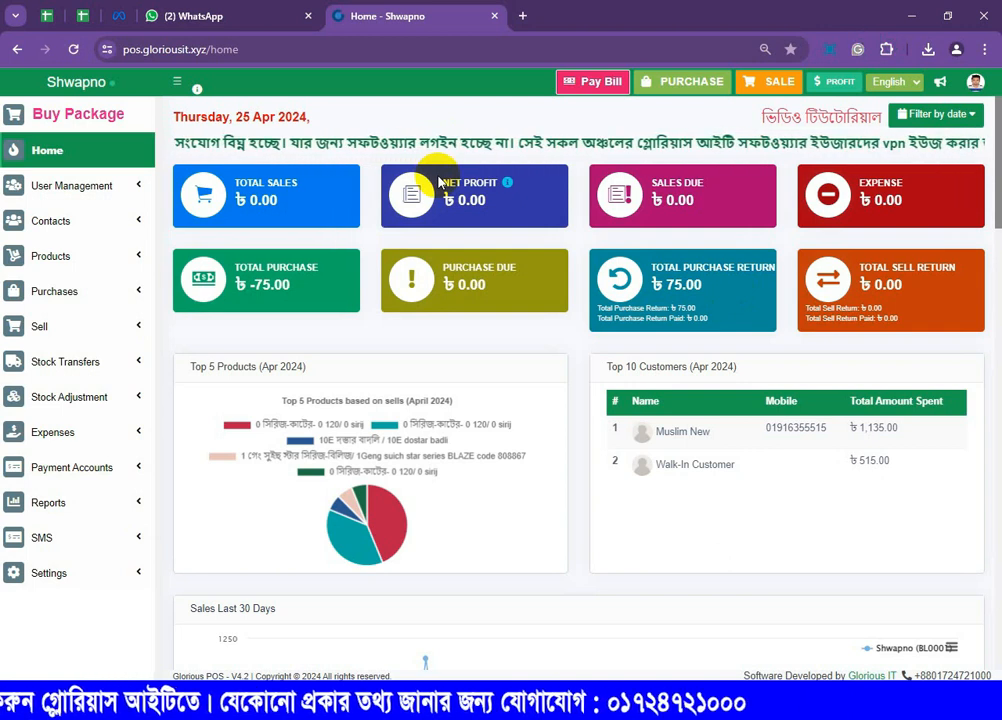
Open the purchase returns list and check the actions available for the 25-04-2024 return.
left_click(106, 296)
left_click(87, 385)
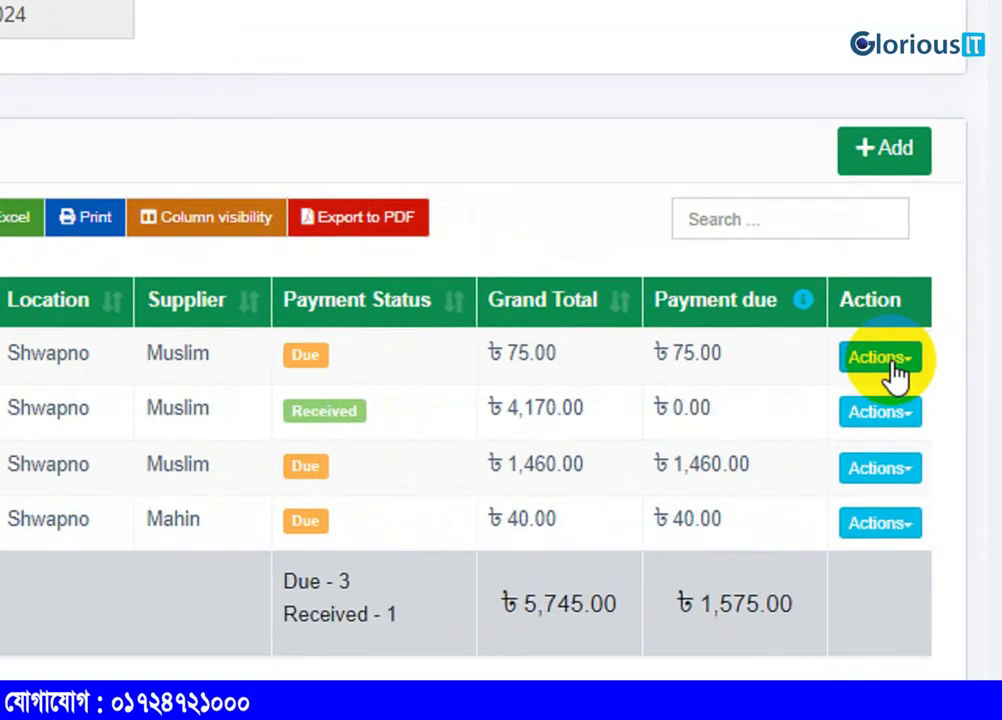
left_click(946, 378)
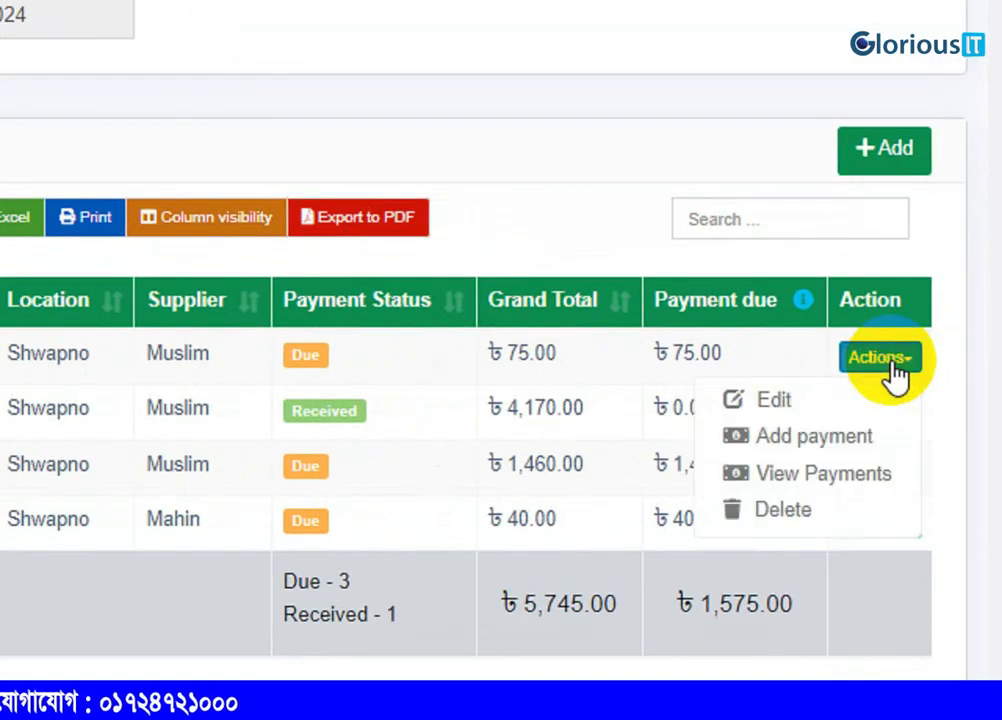
left_click(812, 522)
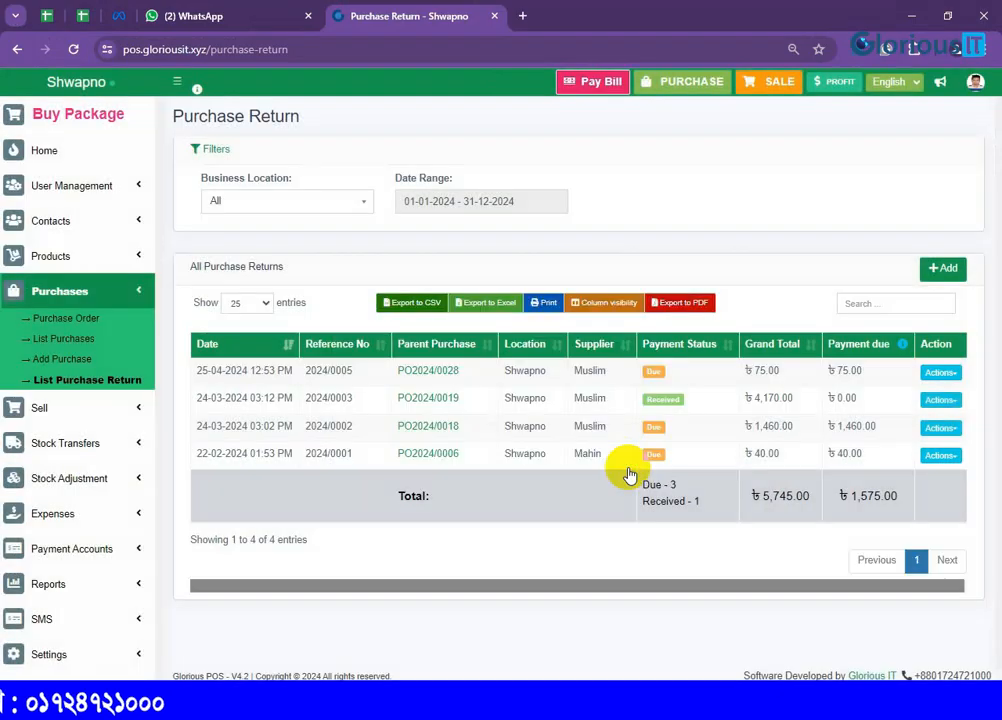